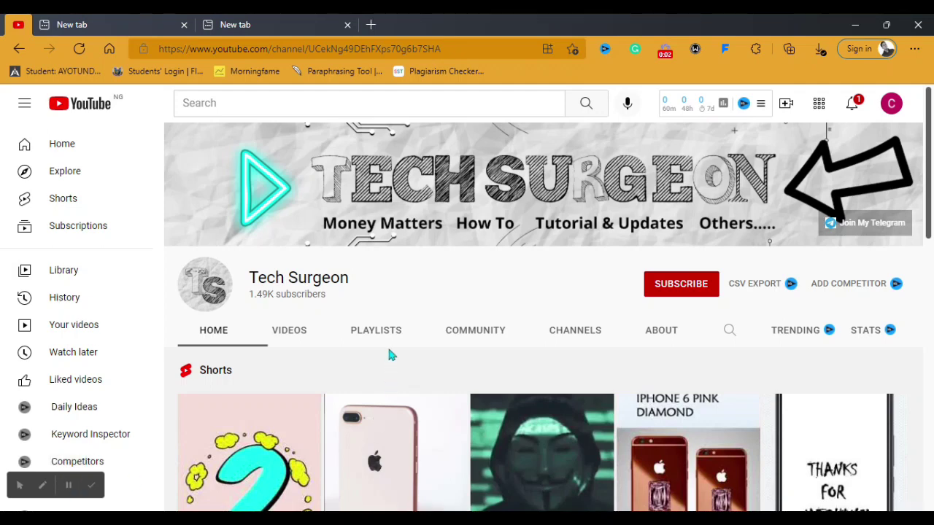
- Subscribe to Tech Surgeon with All upload notifications, then switch to the blank new tab
left_click(684, 284)
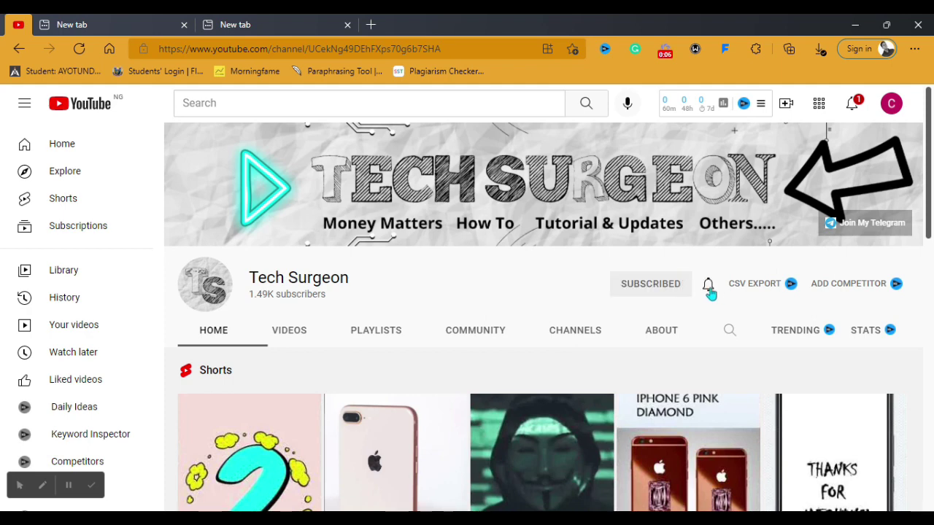
left_click(708, 289)
left_click(738, 316)
left_click(117, 24)
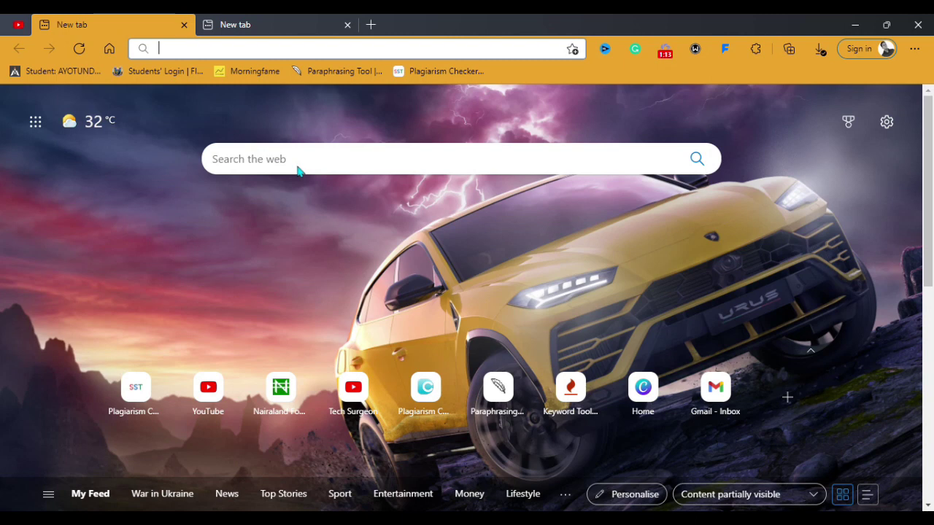
- Search Google for 'Download twitter ipa' from the Edge address bar, discarding a stray 'Twitter' entry
type("Twi")
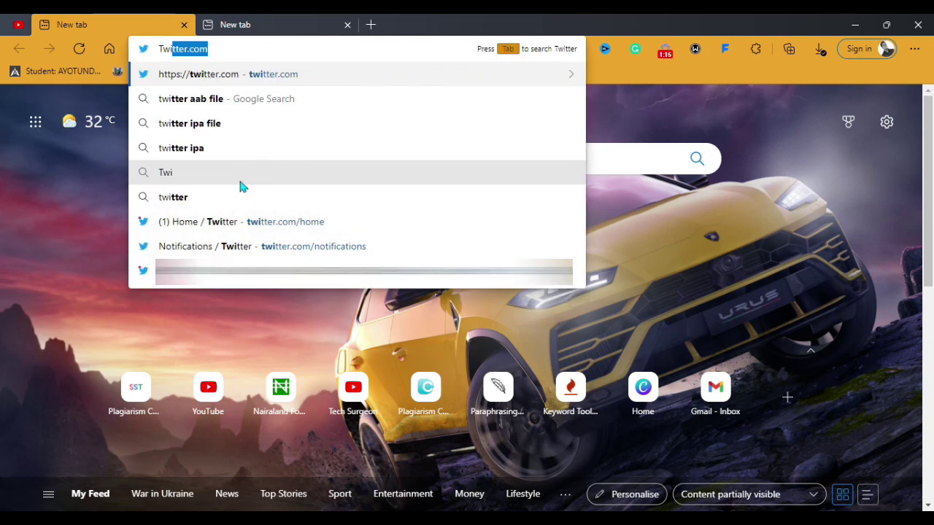
type("tter")
key("Escape")
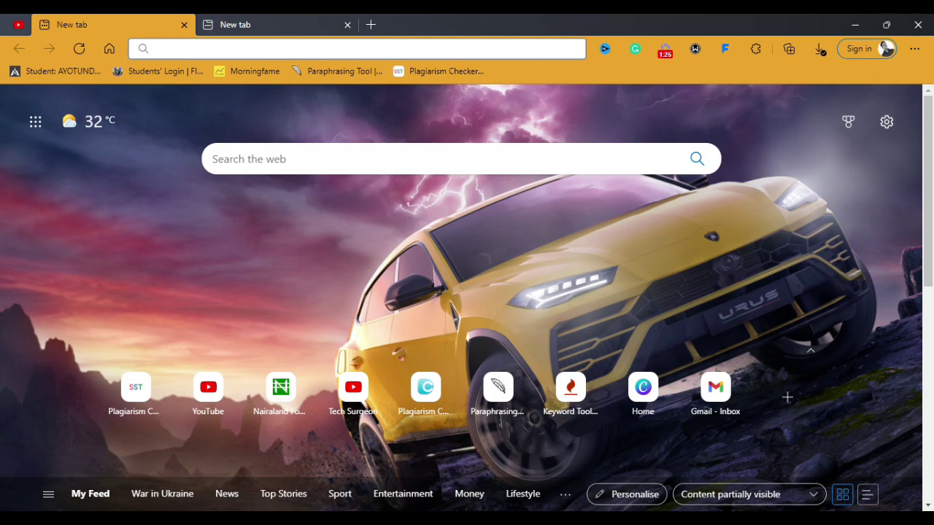
type("Down")
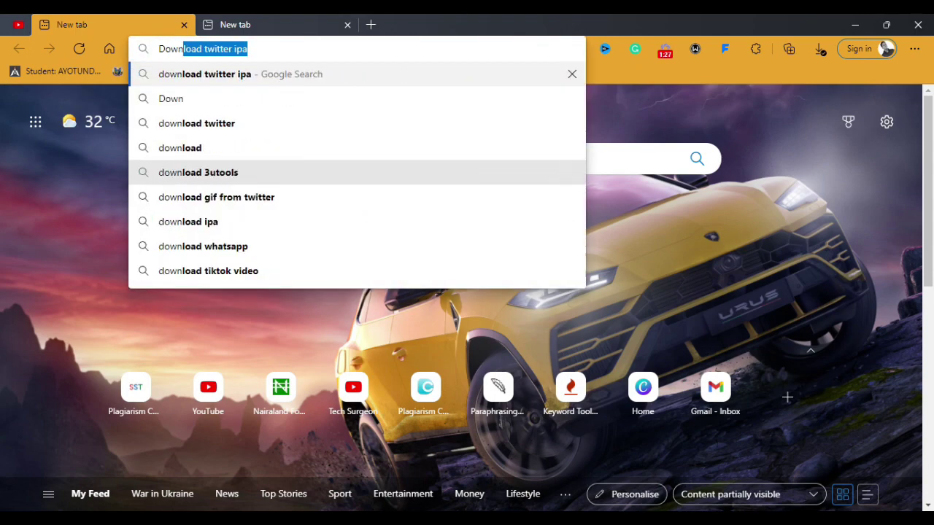
type("load twitter ipa")
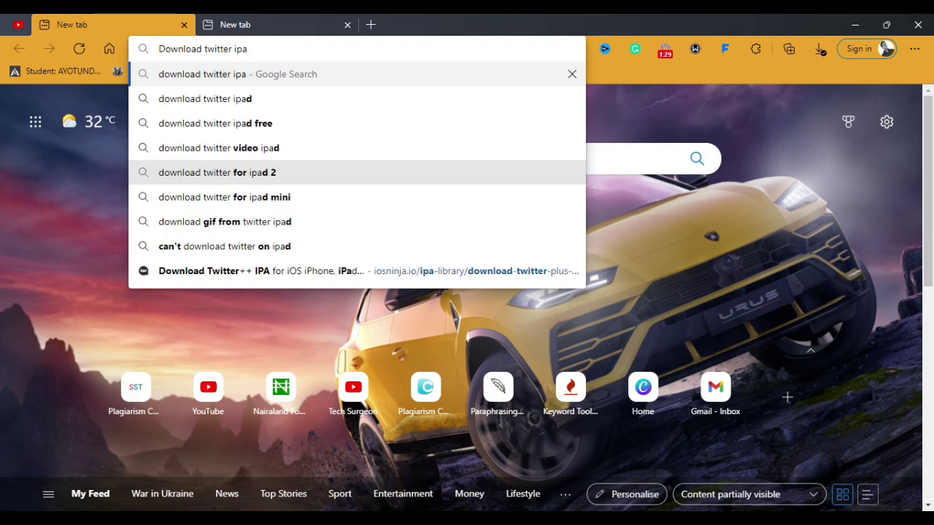
key("Return")
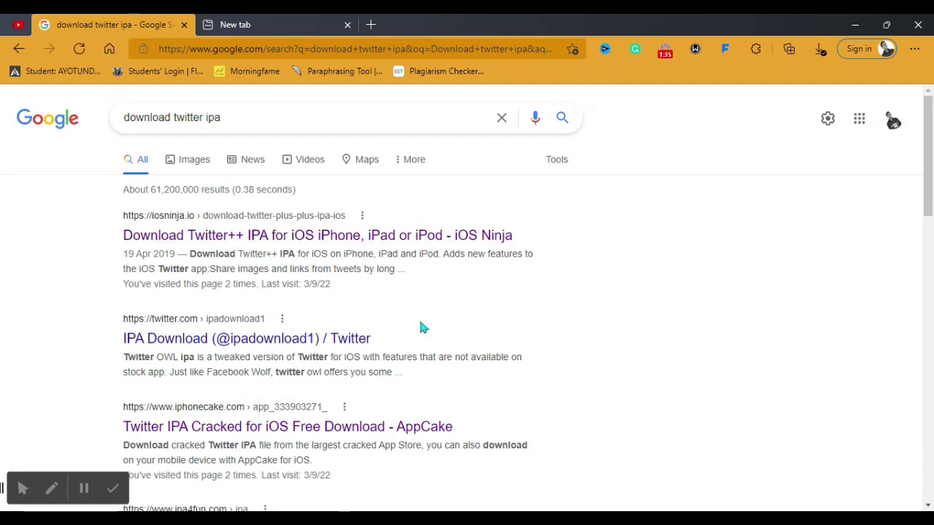
- Circle the AppCake result with the recorder pen, then clear the mark
scroll(890, 201, "down", 3)
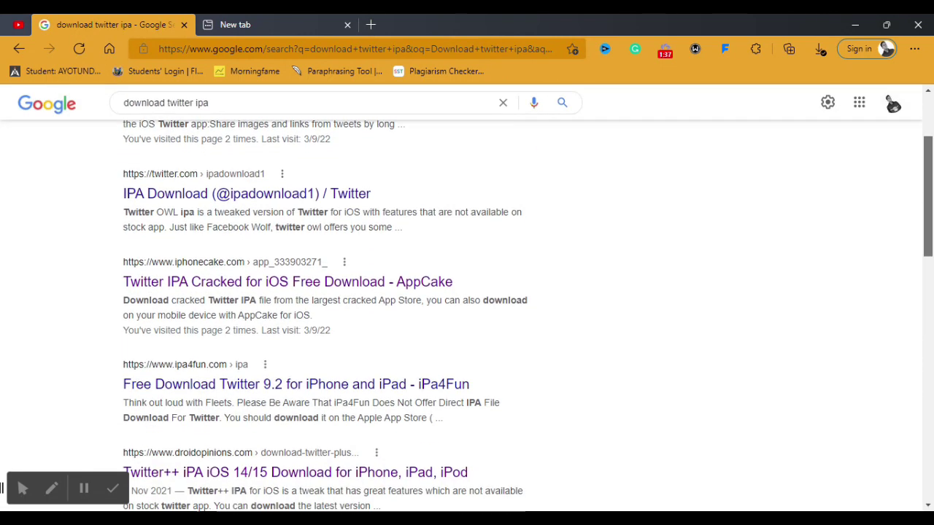
scroll(524, 315, "up", 1)
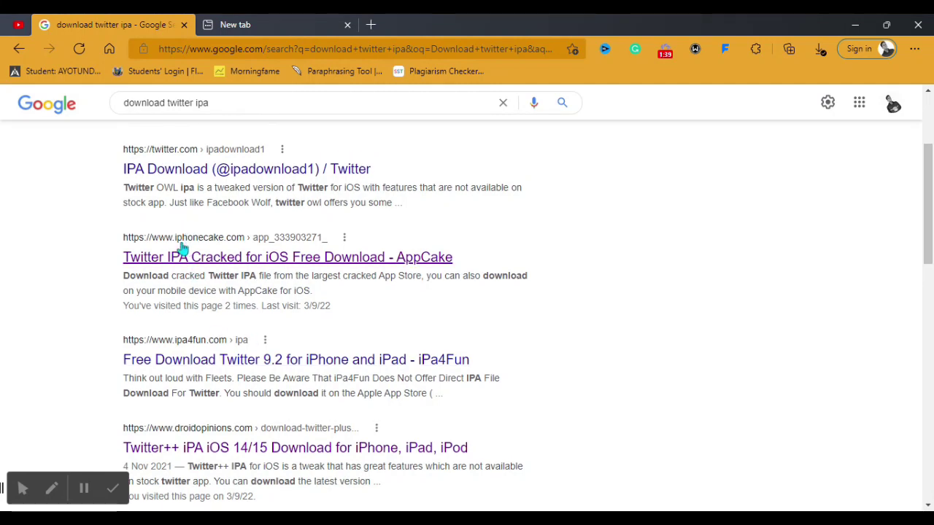
left_click(51, 488)
mouse_move(76, 240)
left_mouse_down()
mouse_move(214, 217)
mouse_move(415, 208)
mouse_move(546, 270)
mouse_move(195, 347)
mouse_move(67, 241)
mouse_move(76, 232)
left_mouse_up()
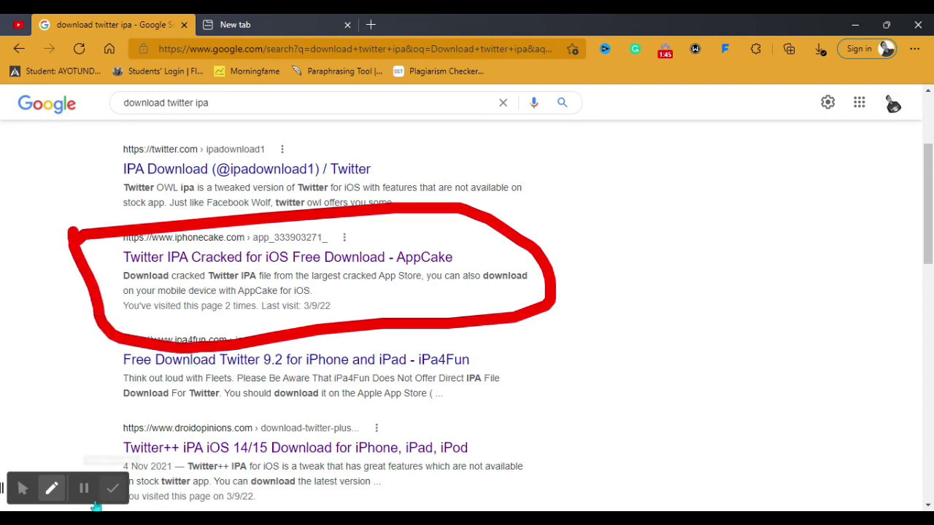
left_click(51, 489)
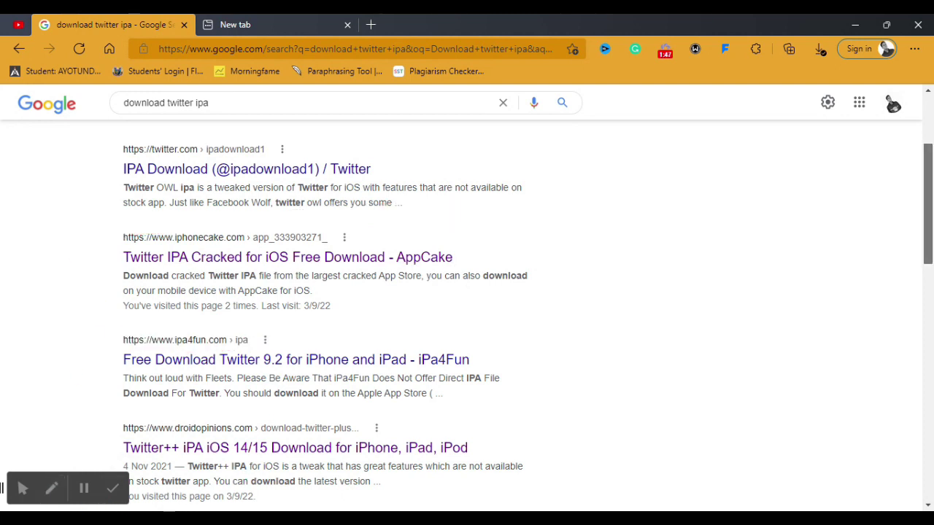
- Review the twitter ipa results and return to the Tech Surgeon YouTube tab
scroll(927, 204, "up", 3)
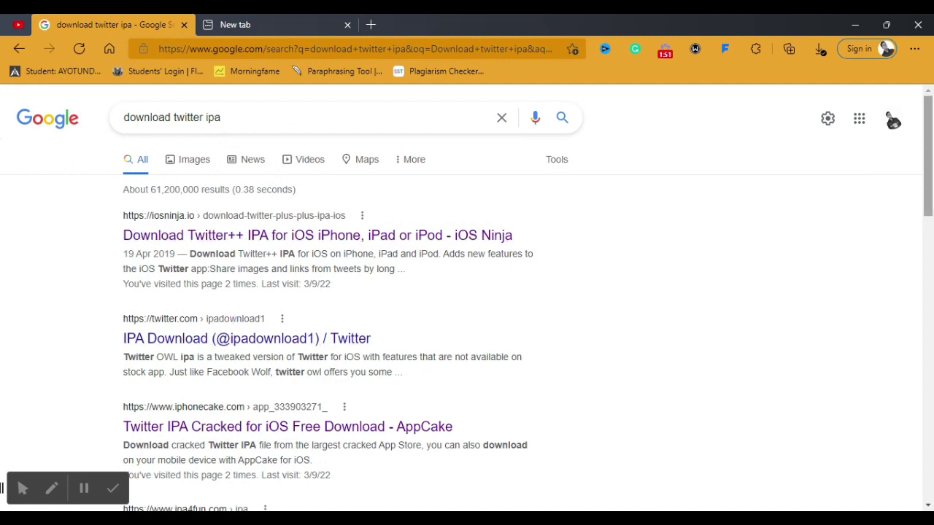
scroll(927, 175, "down", 1)
scroll(927, 175, "down", 1)
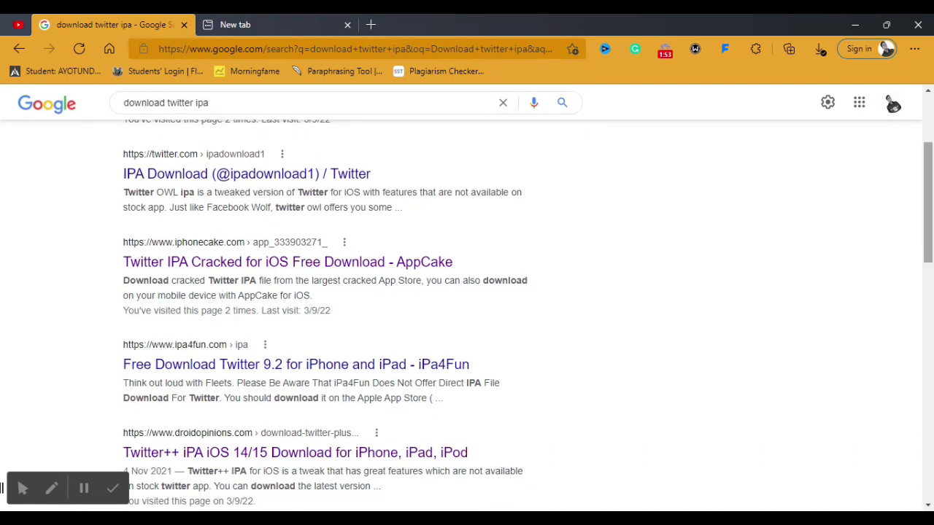
scroll(927, 183, "up", 2)
scroll(928, 175, "up", 1)
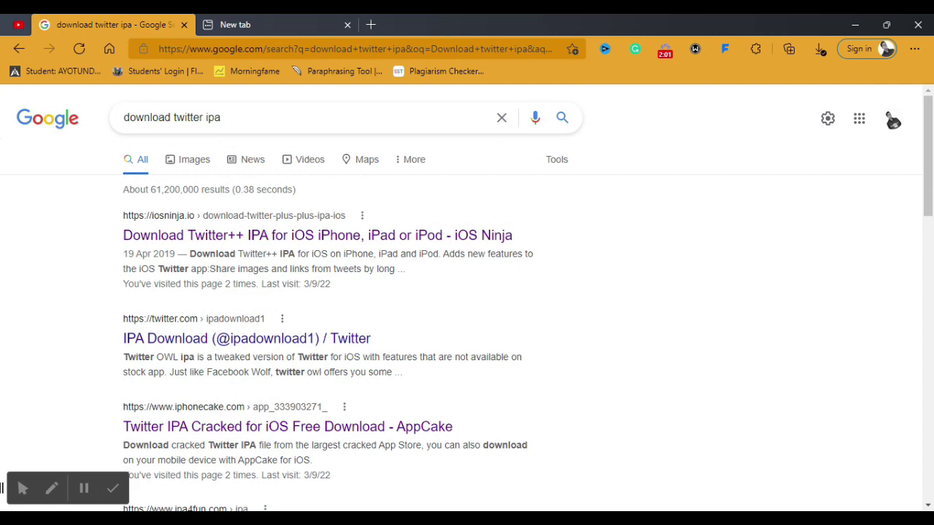
left_click(17, 24)
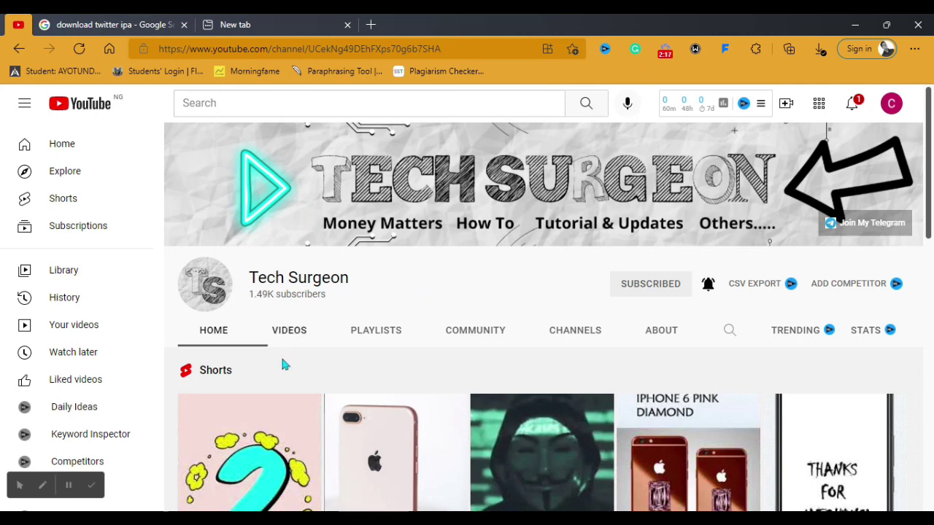
left_click(68, 487)
- Search Google for 'virtual iphone online' in the second tab using the address-bar suggestion
left_click(235, 22)
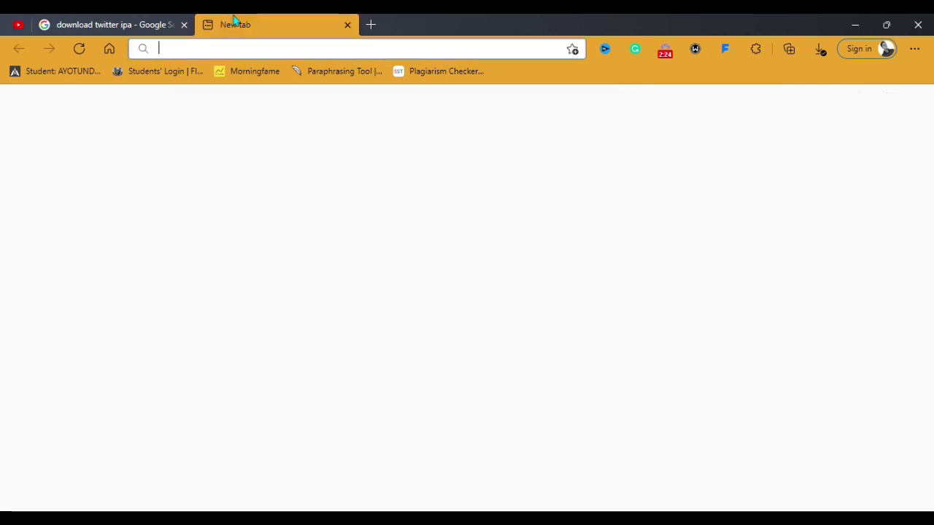
type("virtual")
key("Right")
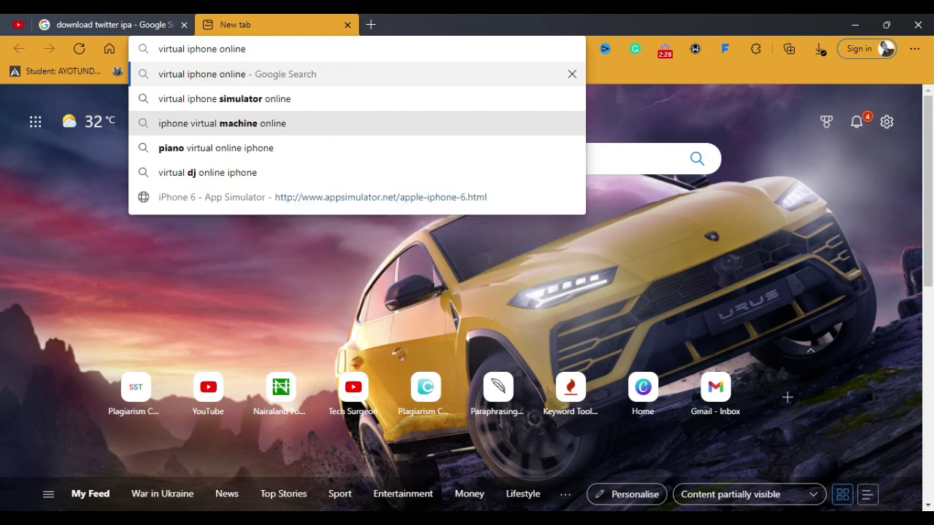
key("Return")
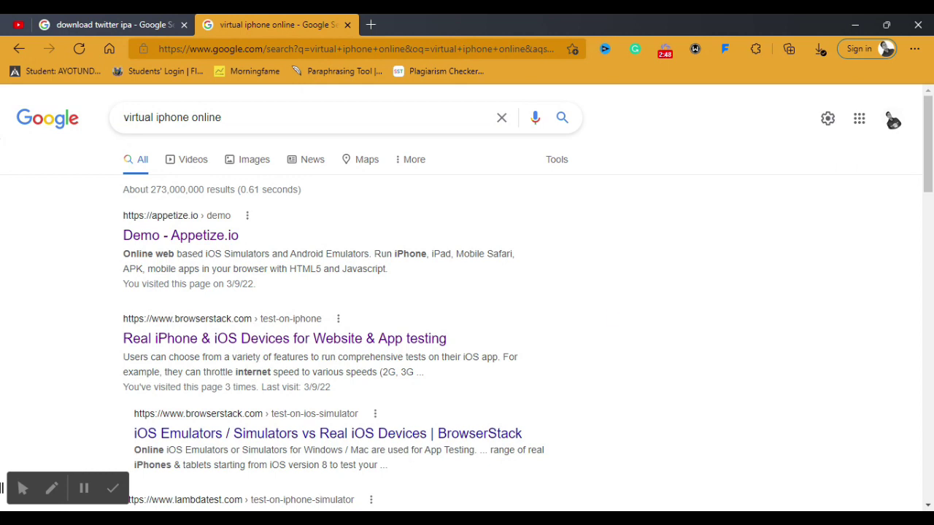
- Scroll through the 'virtual iphone online' search results
scroll(926, 145, "down", 1)
scroll(930, 170, "down", 1)
scroll(930, 170, "up", 2)
scroll(930, 170, "down", 1)
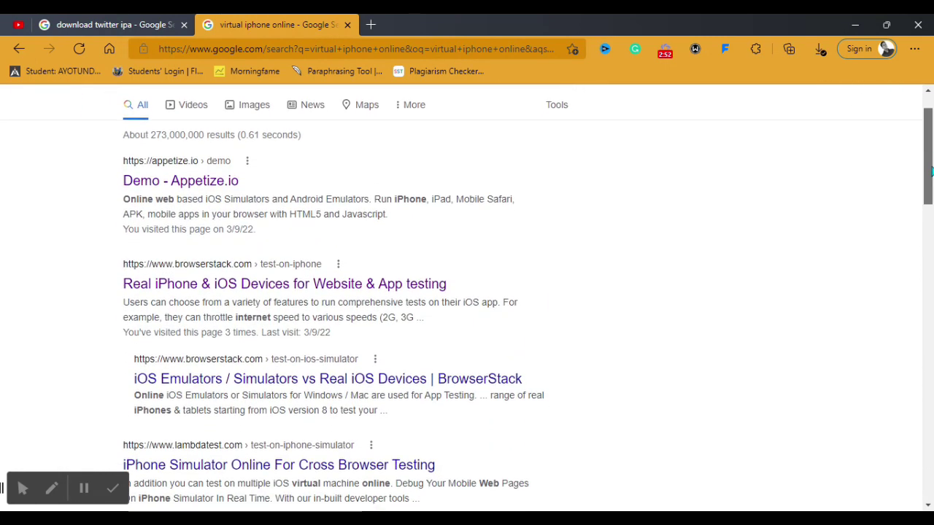
scroll(930, 170, "down", 4)
scroll(930, 170, "up", 3)
scroll(930, 169, "up", 1)
scroll(930, 170, "down", 3)
scroll(930, 170, "up", 3)
scroll(930, 170, "up", 1)
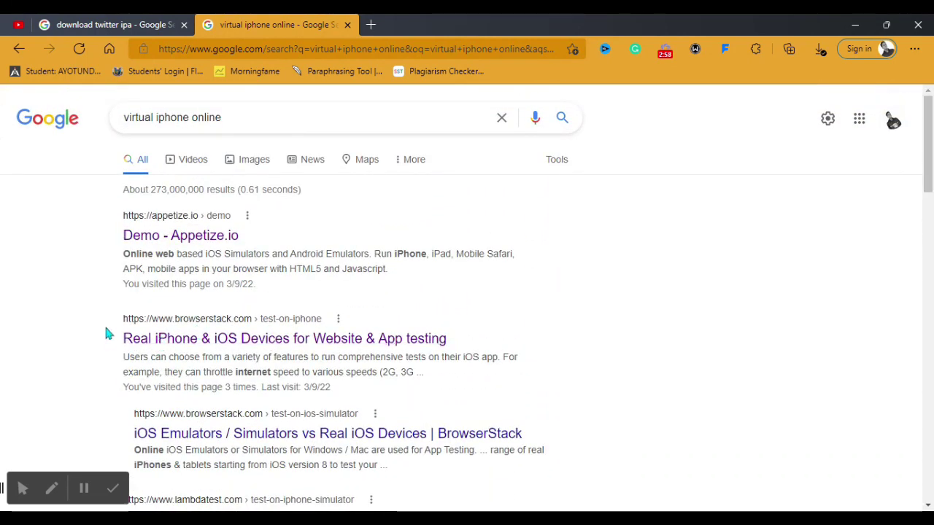
- Circle the BrowserStack entries with the pen and open the 'Real iPhone & iOS Devices' result
left_click(51, 488)
mouse_move(70, 337)
left_mouse_down()
mouse_move(224, 302)
mouse_move(466, 299)
mouse_move(588, 382)
mouse_move(241, 448)
mouse_move(73, 357)
mouse_move(76, 319)
left_mouse_up()
left_click(57, 489)
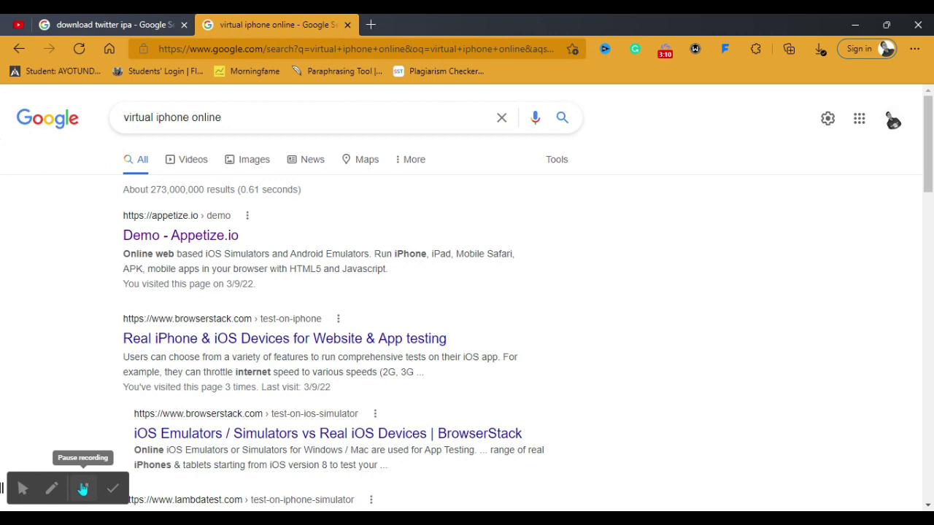
left_click(83, 489)
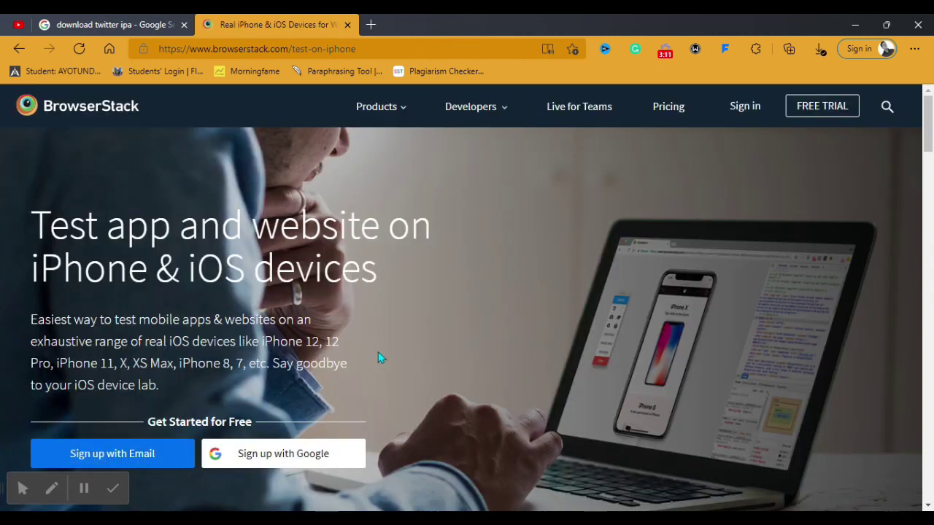
- Choose 'Sign up with Google' on the BrowserStack page
left_click(284, 463)
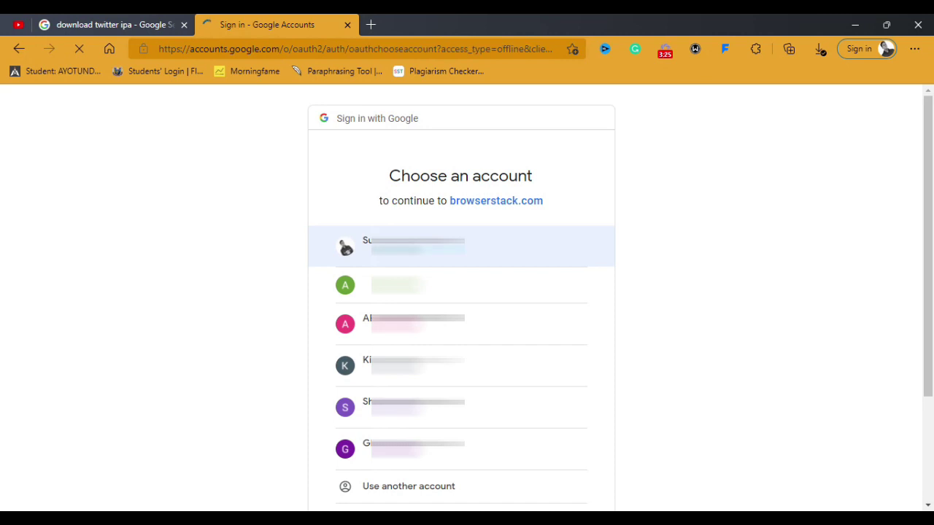
- Continue with the first Google account and let App Live load with twitter-plus.ipa
left_click(408, 247)
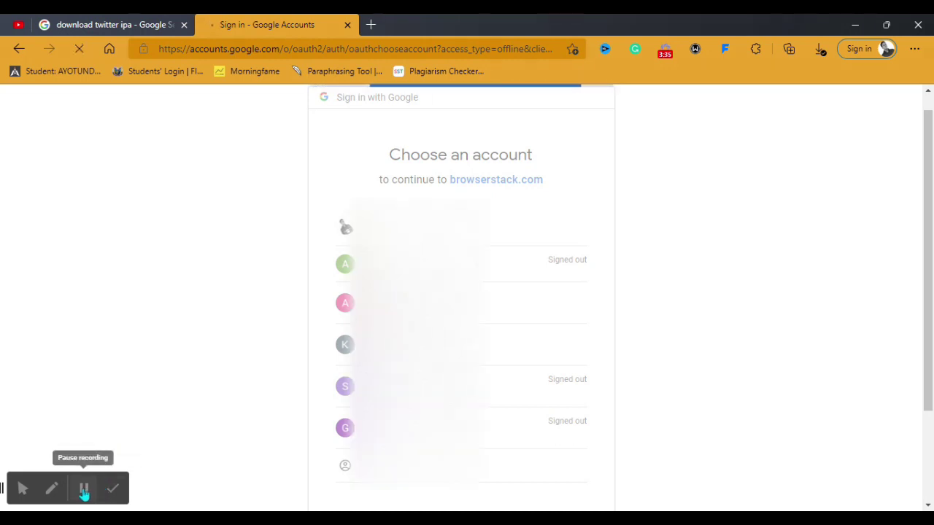
left_click(84, 490)
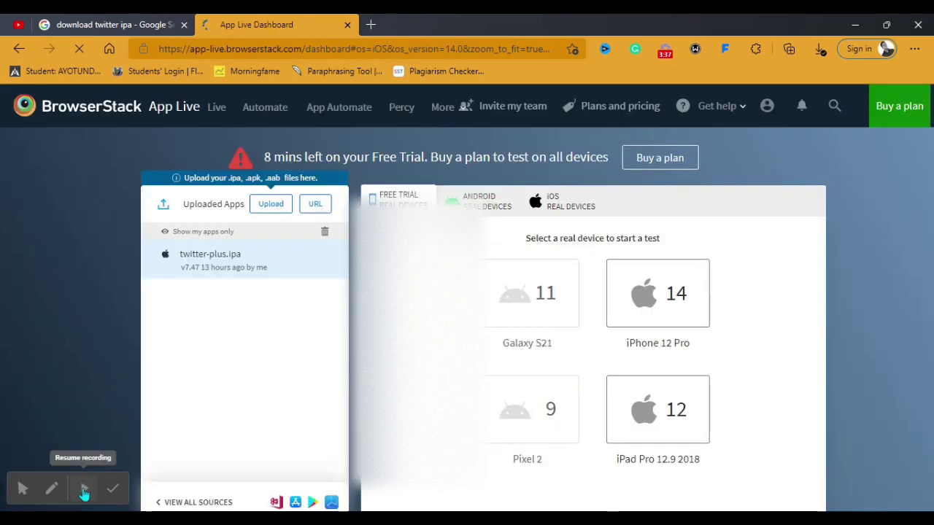
left_click(84, 490)
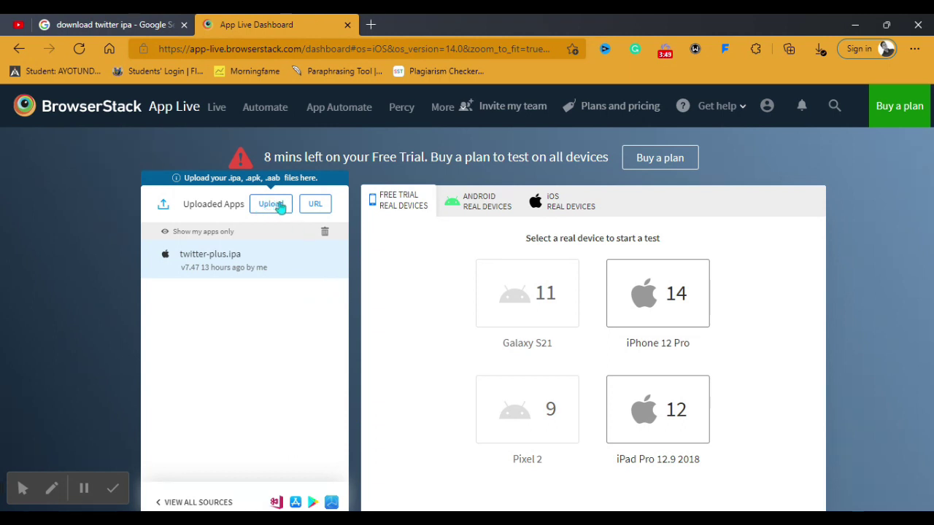
- Mark up the dashboard with the pen and close the Talk to an Expert chat
left_click(52, 489)
mouse_move(279, 229)
left_mouse_down()
mouse_move(246, 181)
mouse_move(305, 199)
mouse_move(276, 232)
mouse_move(294, 288)
mouse_move(299, 219)
mouse_move(348, 243)
left_mouse_up()
left_click(322, 281)
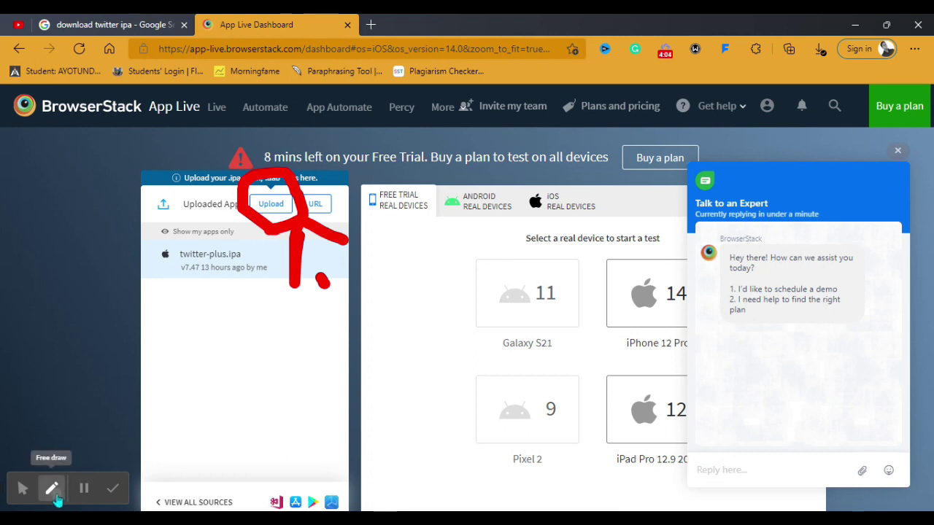
left_click(51, 489)
left_click(897, 151)
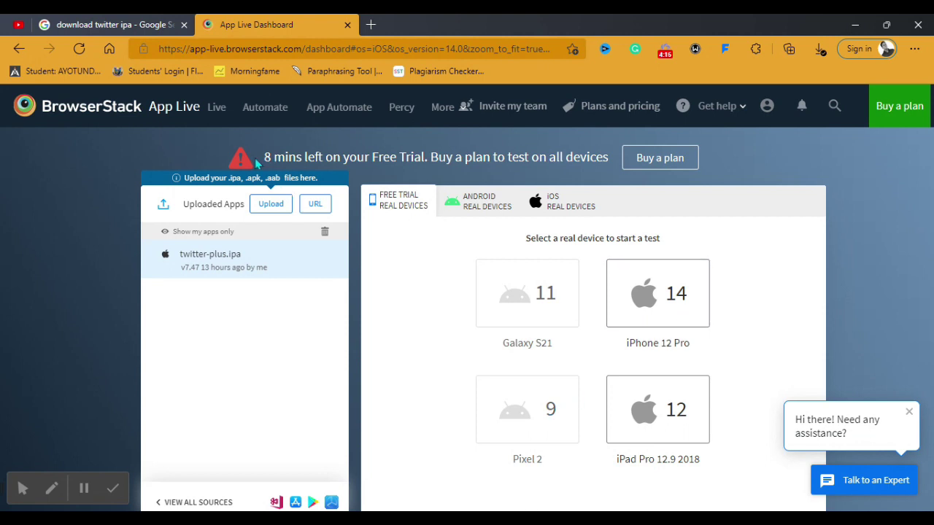
- Dismiss the assistance bubble and start a twitter-plus.ipa session on the iPhone 12 Pro
left_click_drag(268, 159, 447, 158)
left_click(439, 310)
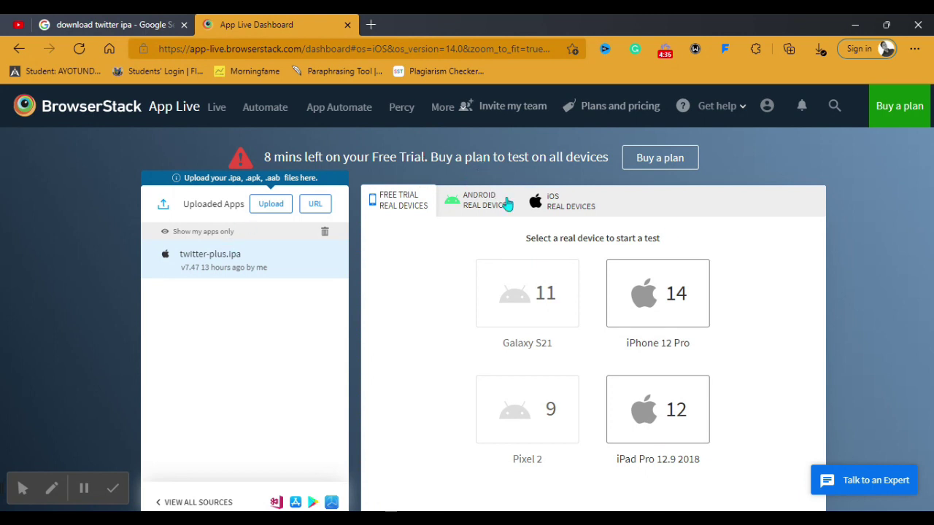
left_click(651, 302)
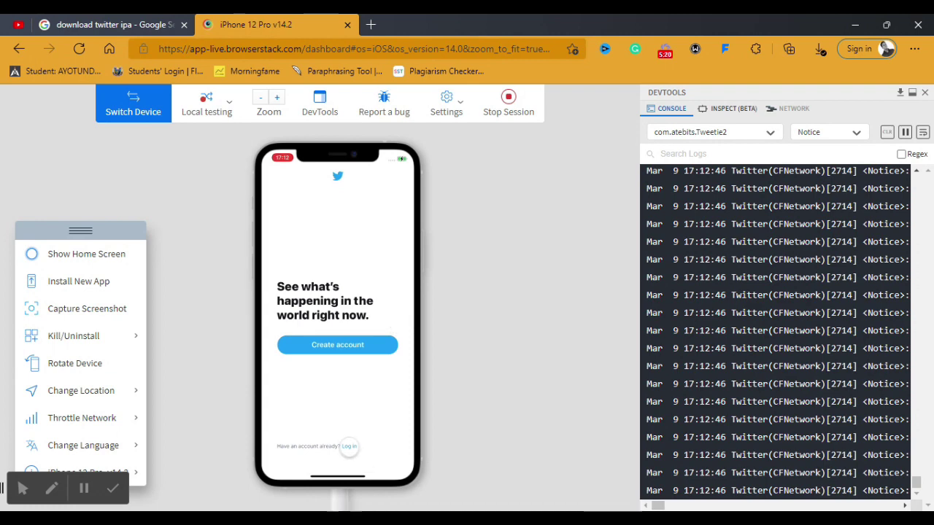
- Log in to Twitter with the account username and the pasted password
left_click(350, 447)
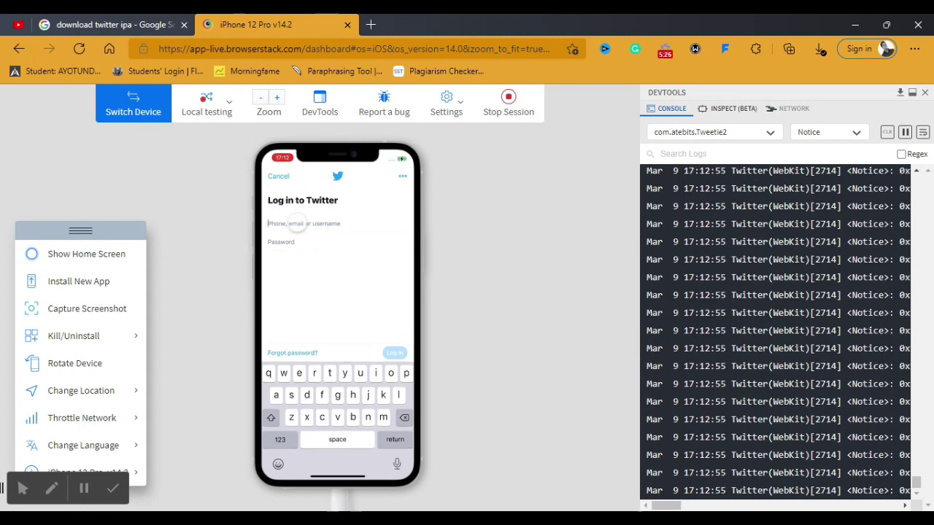
type("TheNasjaComrade")
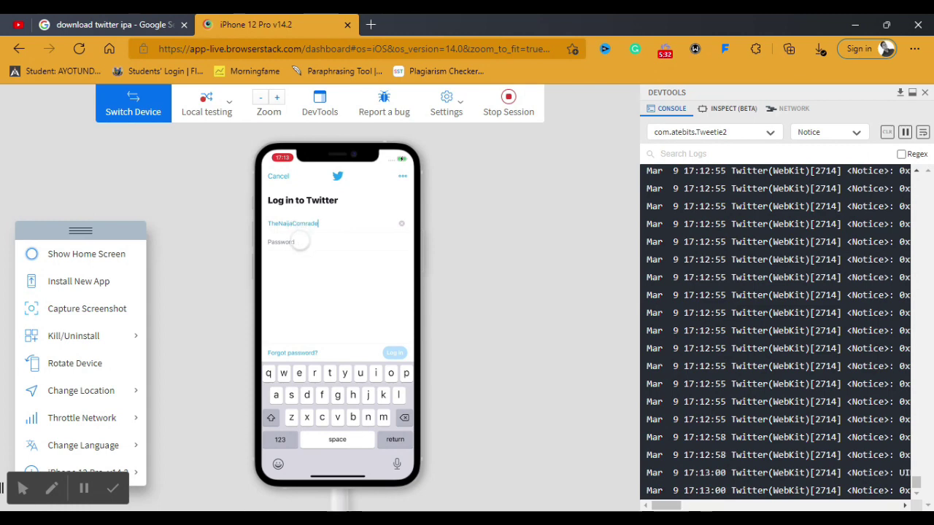
left_click(289, 243)
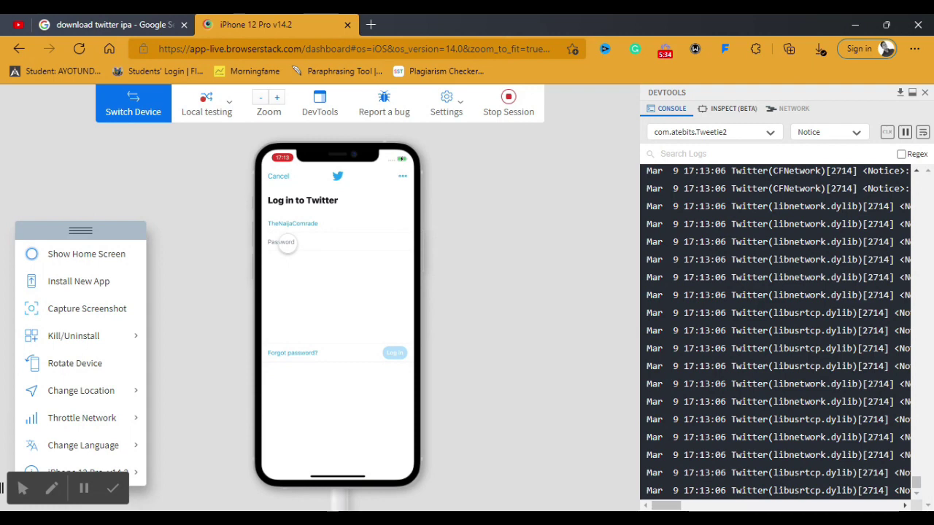
key("ctrl+v")
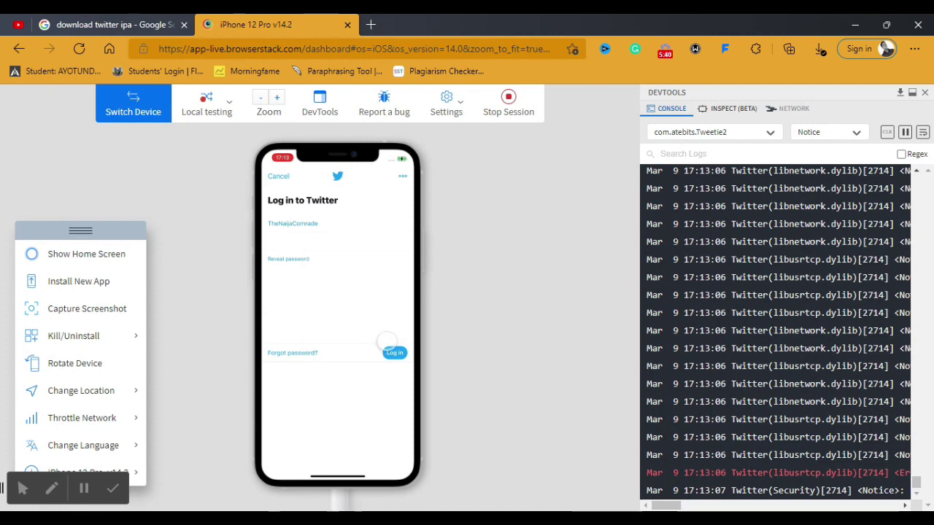
left_click(394, 353)
- Pass phone verification by entering the account's phone number and submitting it
key("ctrl+v")
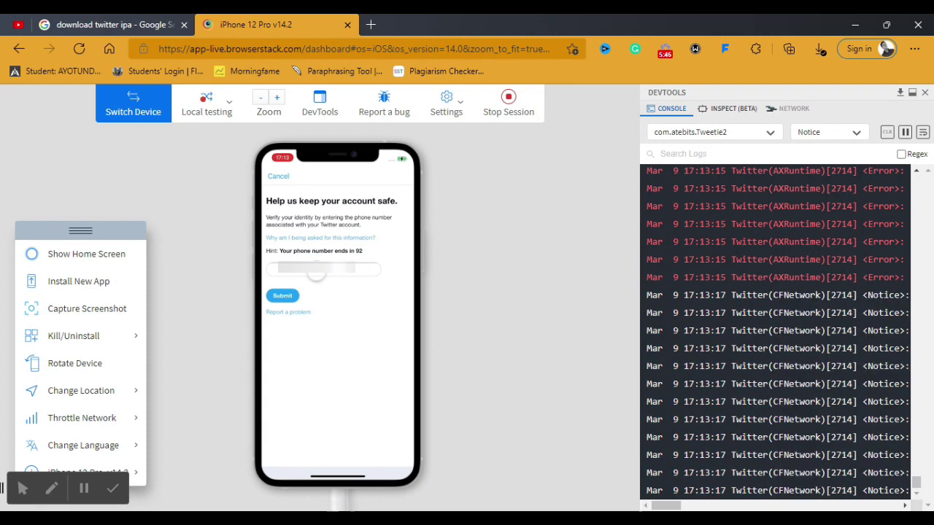
left_click(317, 270)
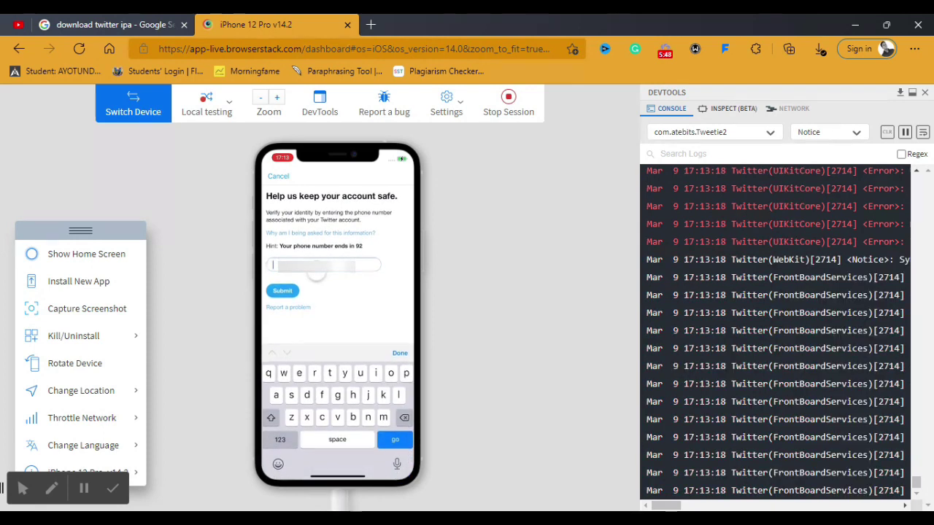
key("ctrl+v")
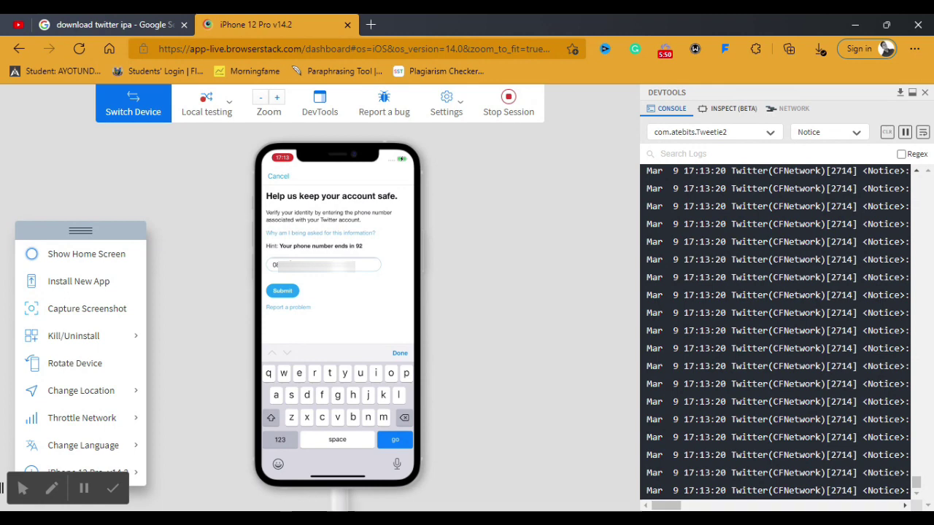
left_click(283, 291)
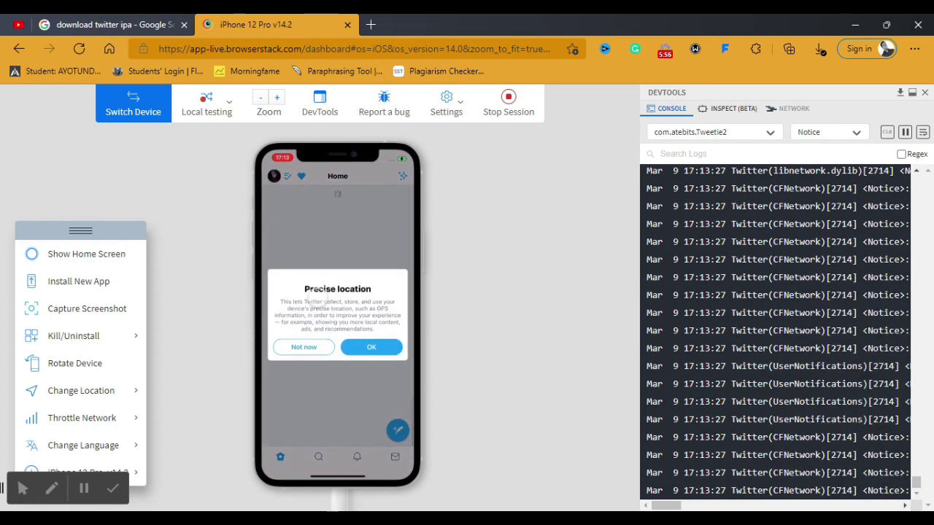
- Clear the precise-location, location-access and notification permission prompts
left_click(370, 347)
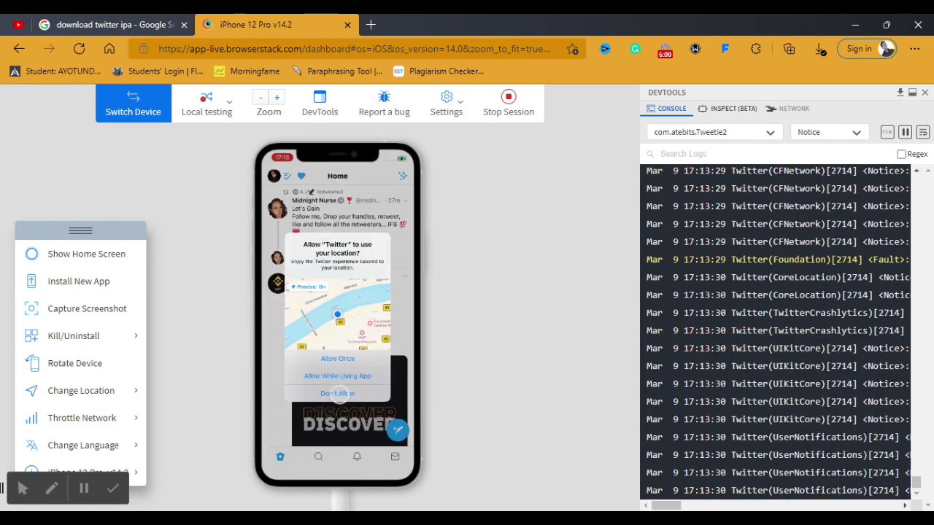
left_click(342, 393)
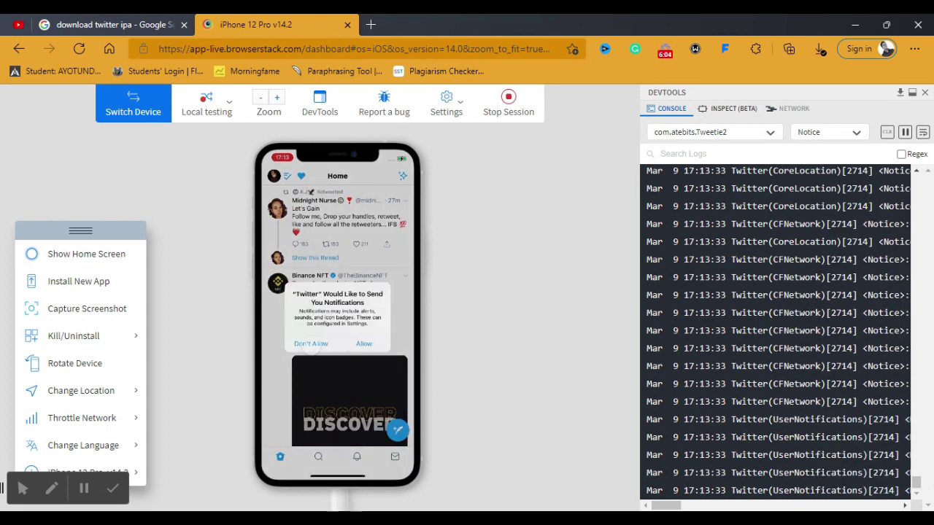
left_click(311, 344)
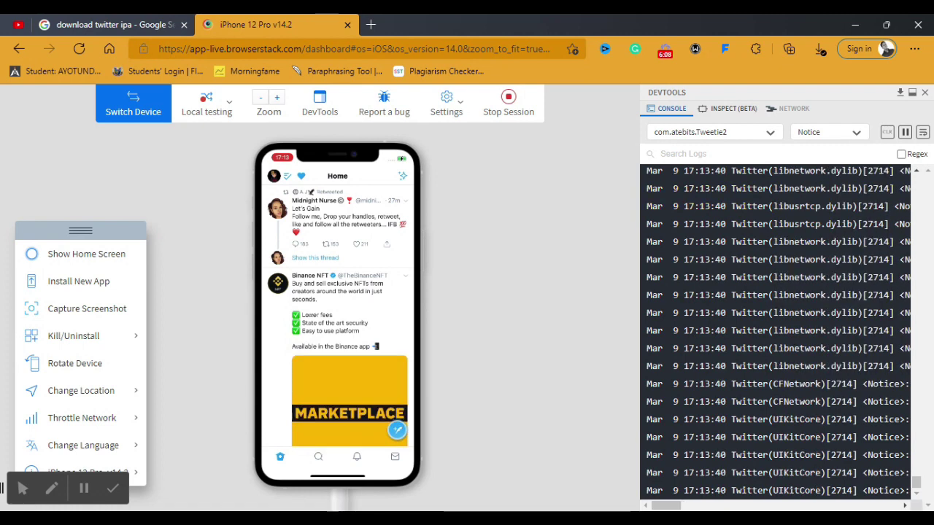
- Compose and post the tweet 'Tweeting from "Twitter for iPhone"!!!'
left_click(398, 430)
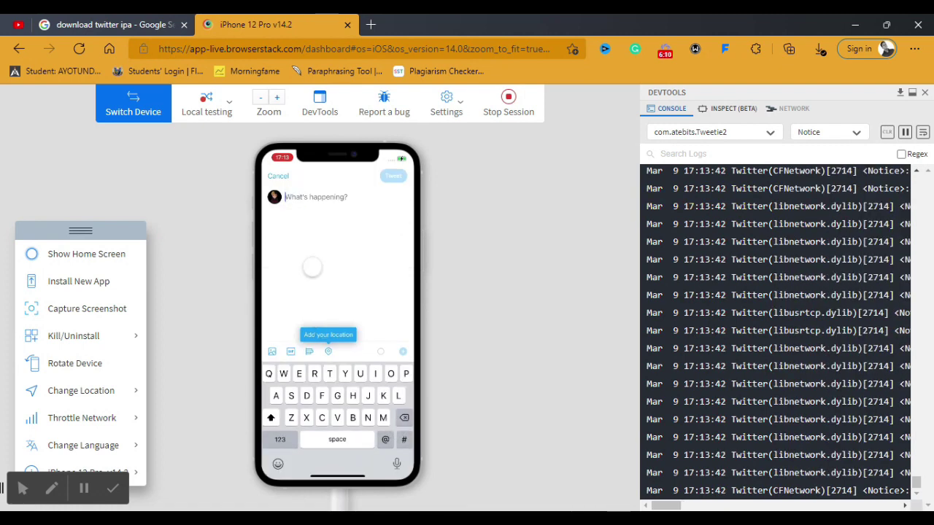
type("Tw")
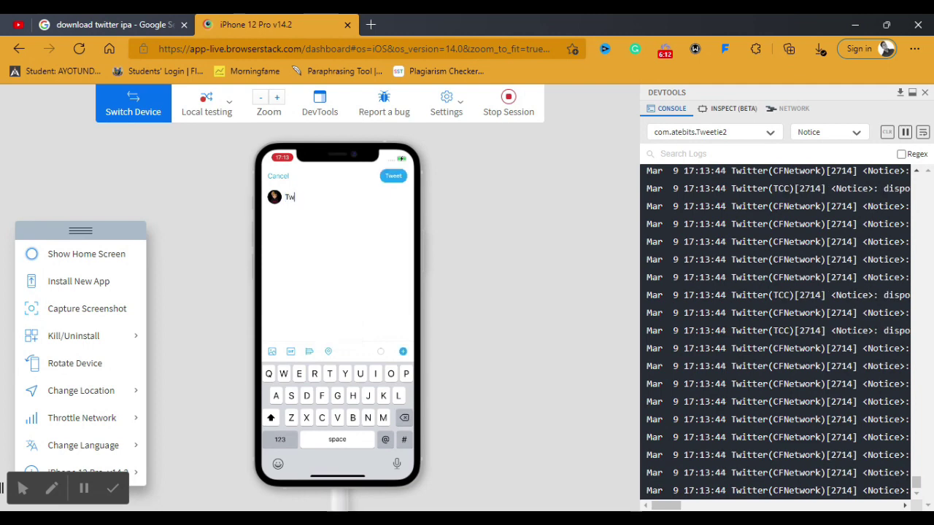
type("eeting from ")
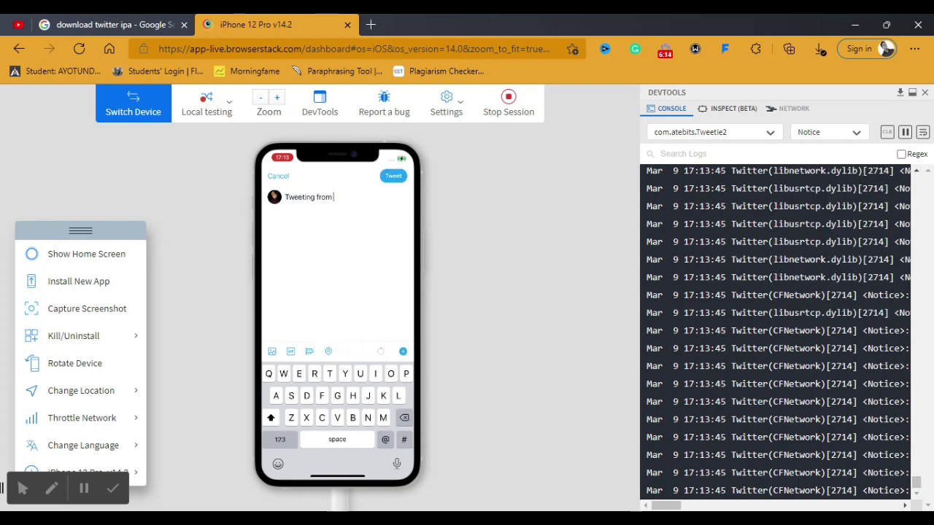
type("\"Twitter for iP")
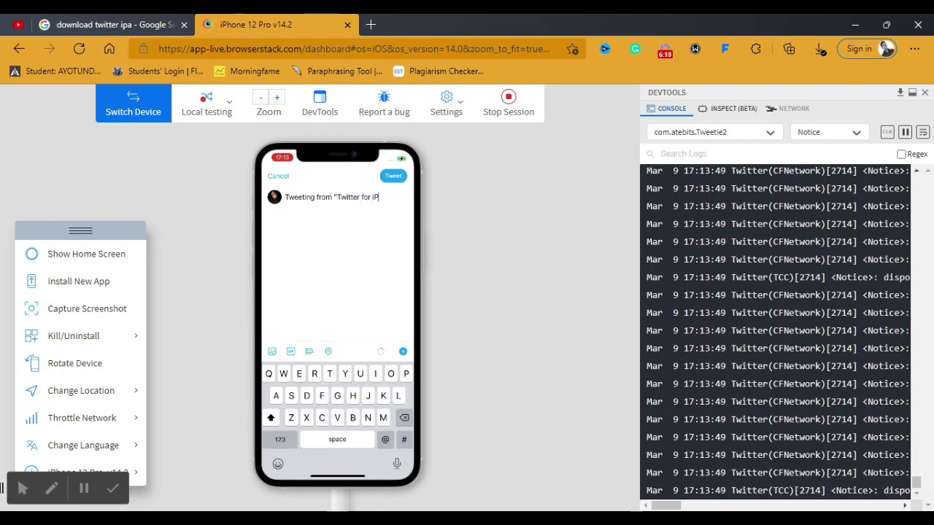
type("hone")
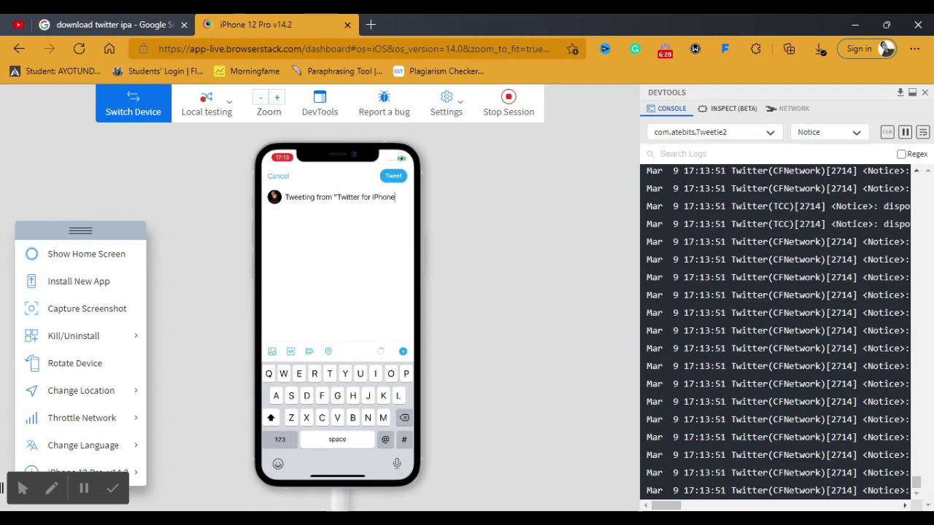
type("\"")
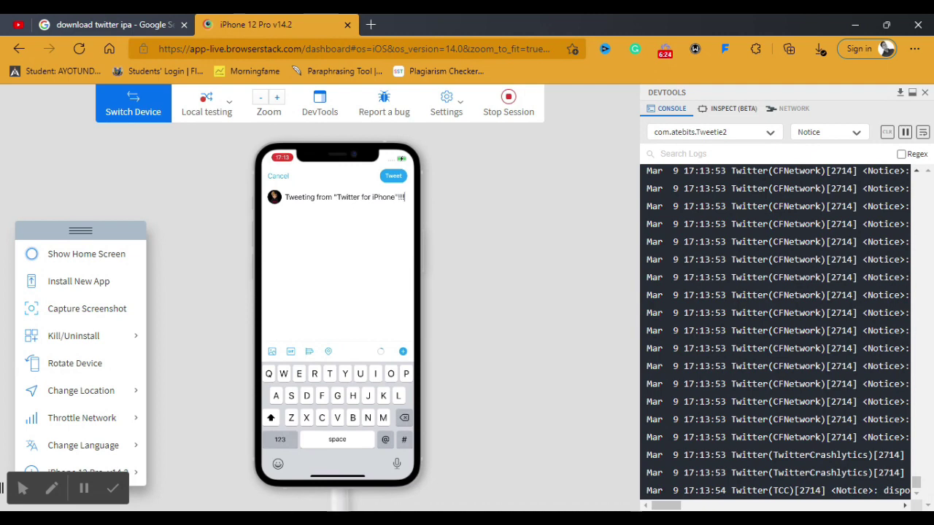
type("!!!")
left_click(394, 176)
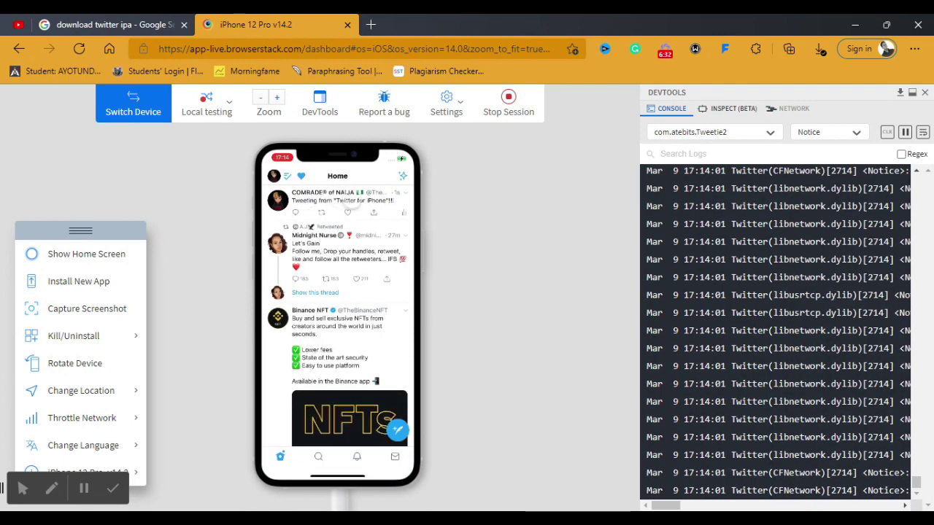
- Open the new tweet from the Home timeline and check its 'Twitter for iPhone' source label
left_click(349, 205)
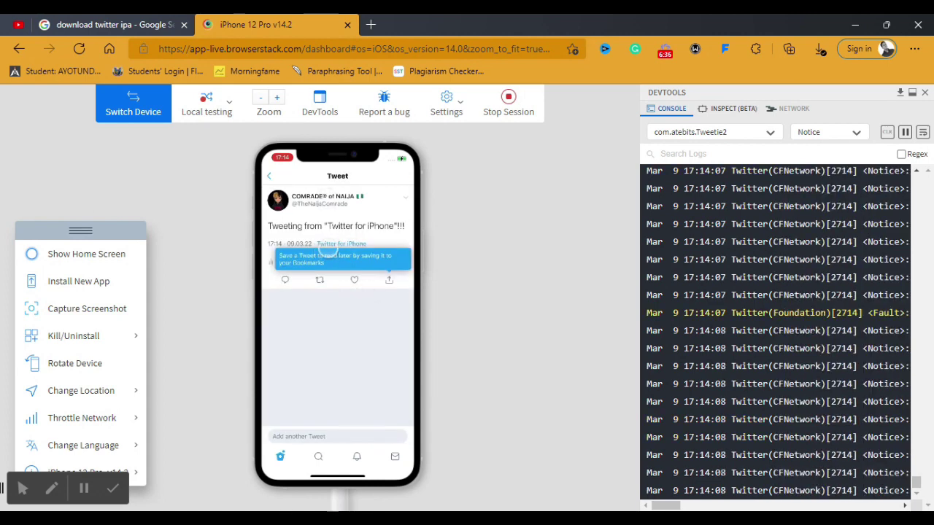
left_click(52, 488)
mouse_move(313, 234)
left_mouse_down()
mouse_move(355, 226)
mouse_move(390, 251)
mouse_move(338, 268)
mouse_move(311, 248)
mouse_move(312, 232)
left_mouse_up()
left_click_drag(353, 284, 363, 345)
mouse_move(354, 271)
left_mouse_down()
mouse_move(386, 299)
mouse_move(339, 302)
mouse_move(332, 321)
left_mouse_up()
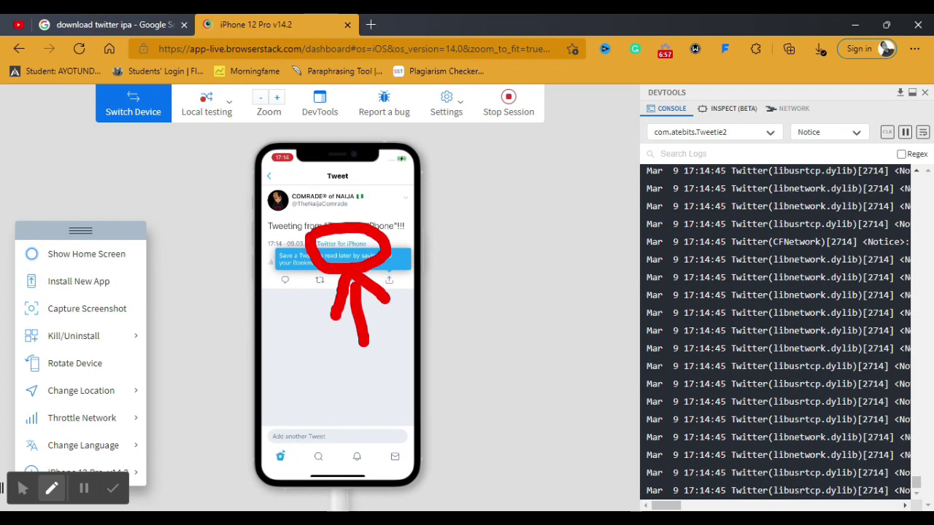
- Go back to the Home feed and scroll down to the promoted Binance post
left_click(51, 489)
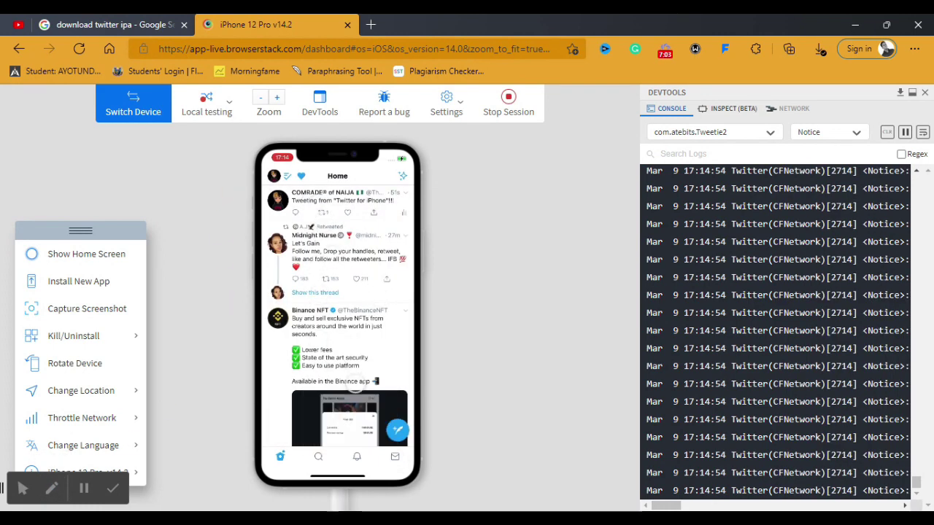
scroll(342, 233, "down", 5)
scroll(350, 227, "down", 2)
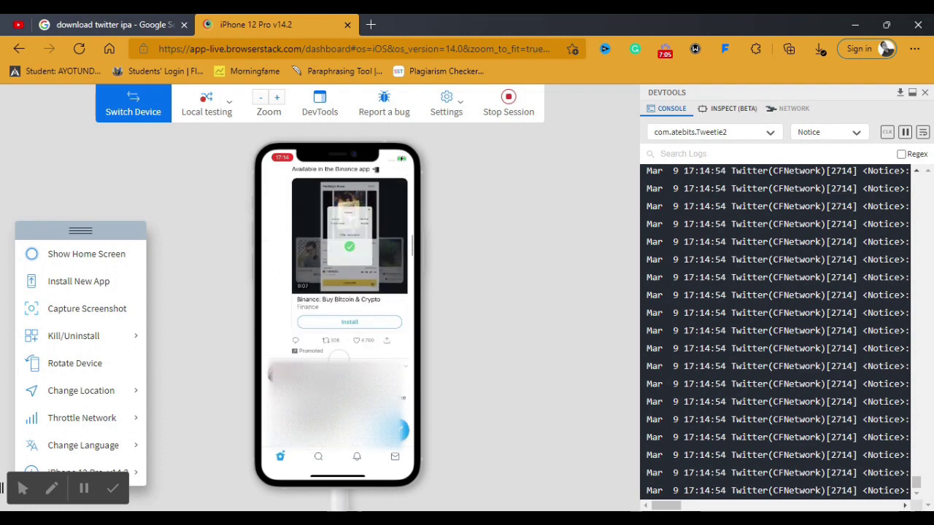